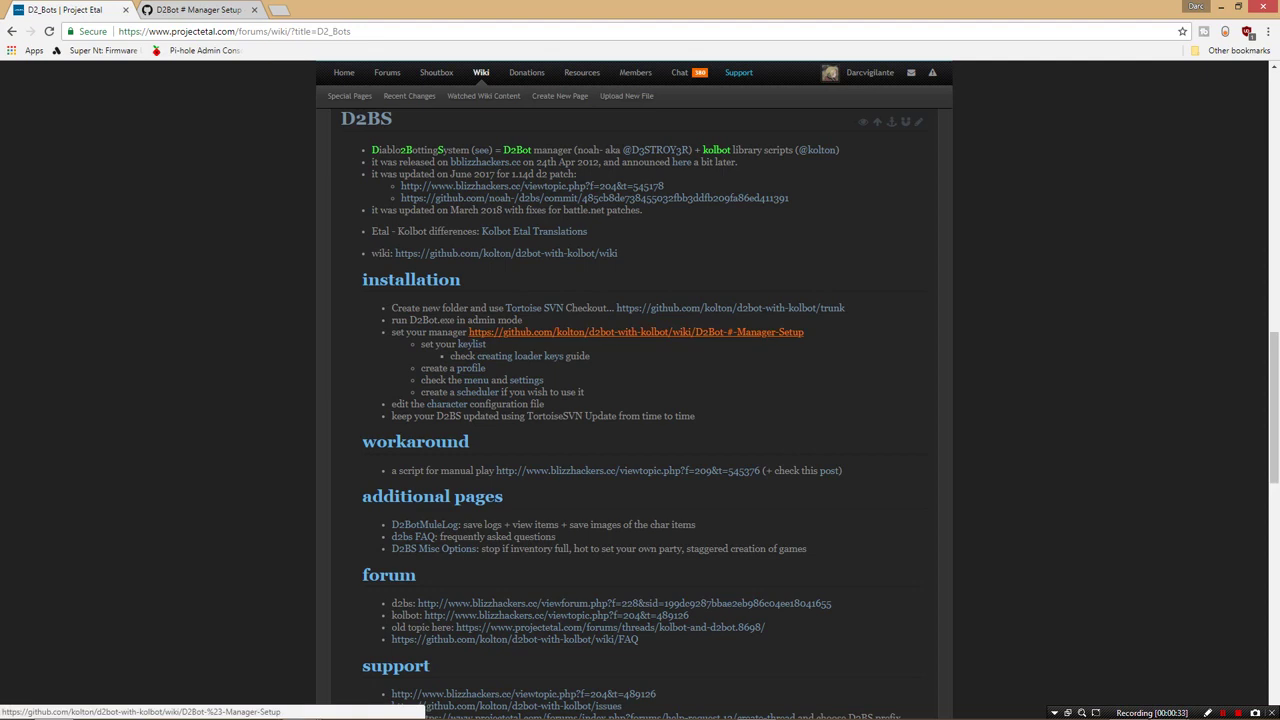
- Check the launch instructions on the D2Bot # Manager Setup wiki page and return to the Kolbot d2 folder
key(ctrl+Tab)
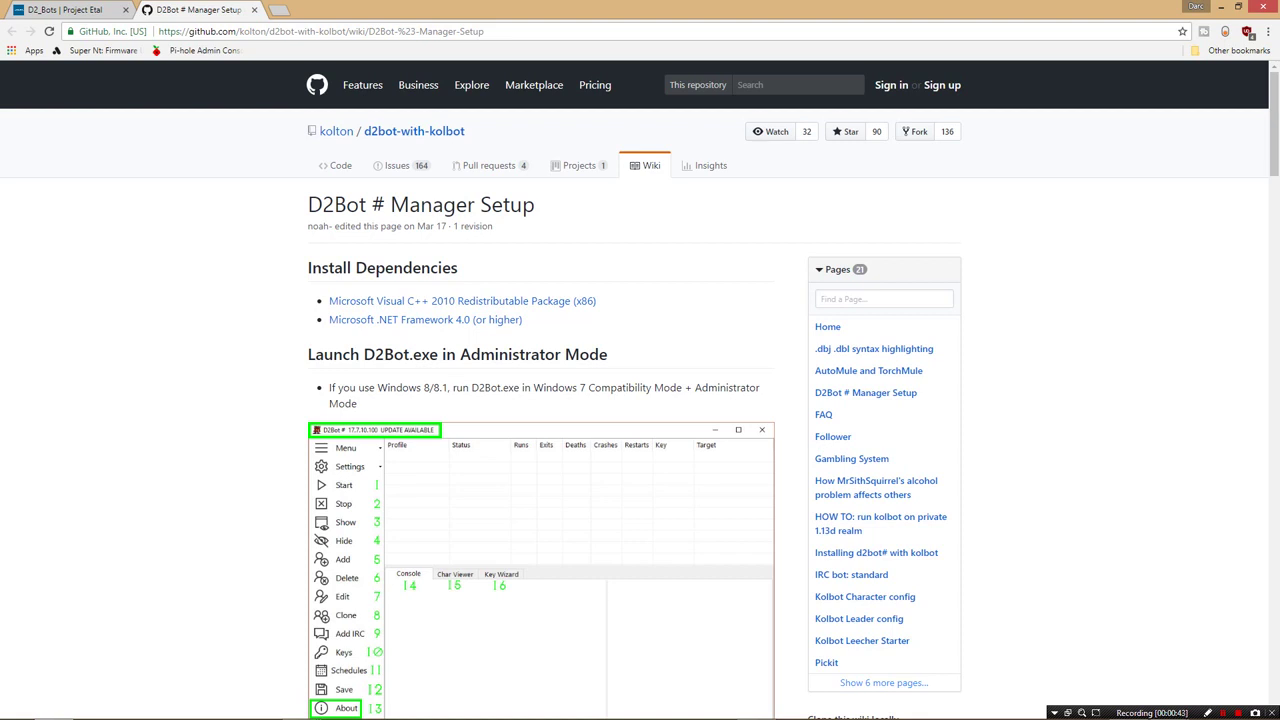
scroll(640, 390, down, 3)
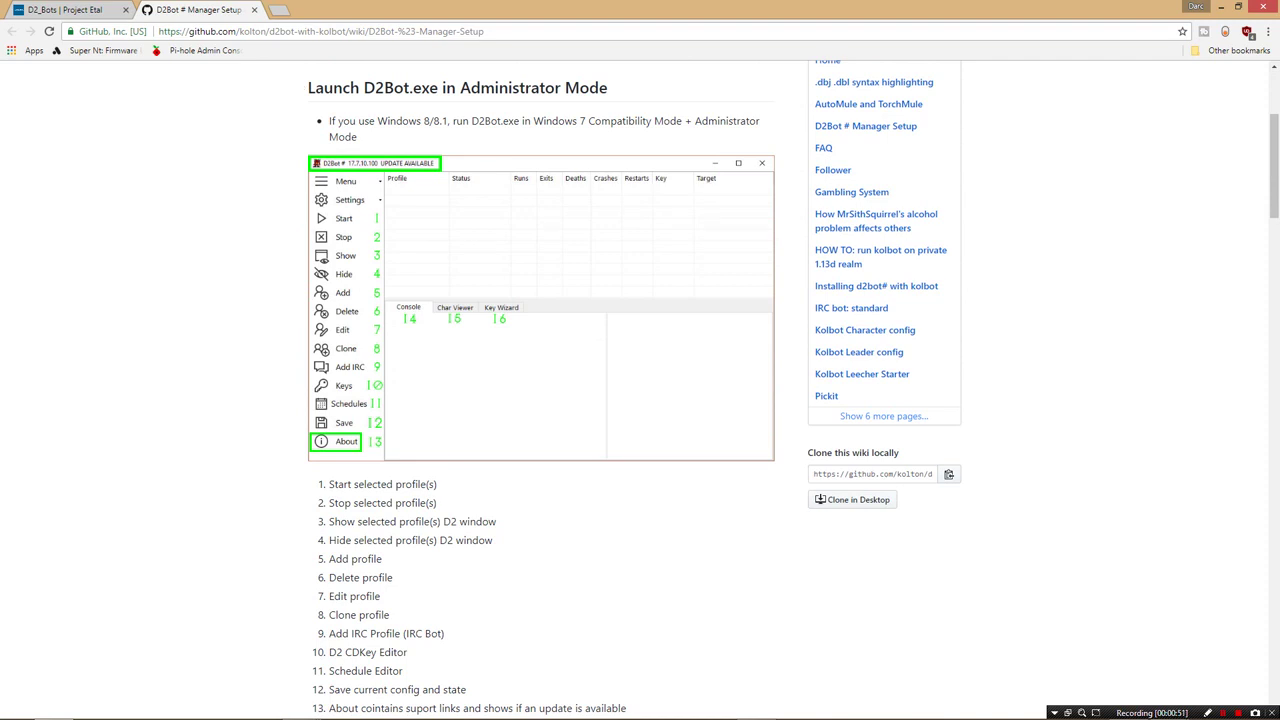
click(1214, 7)
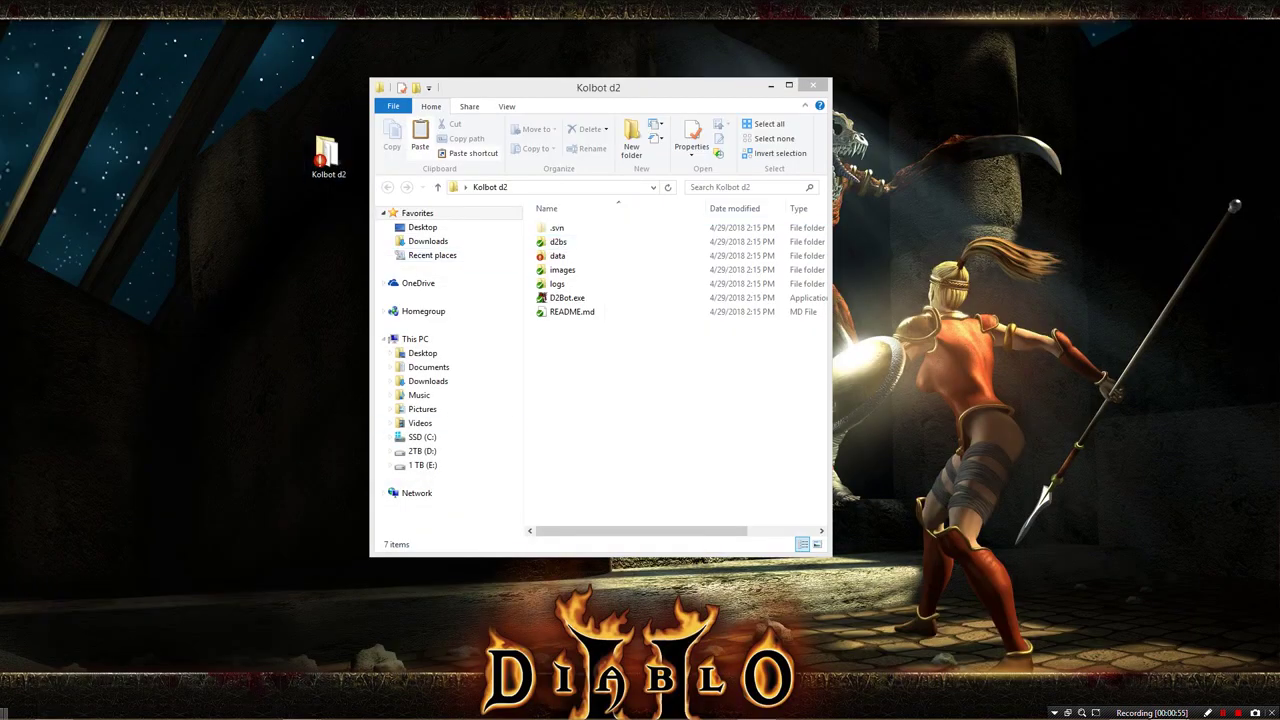
- Set D2Bot.exe to run in Windows 7 compatibility mode as an administrator, and launch it
right_click(563, 298)
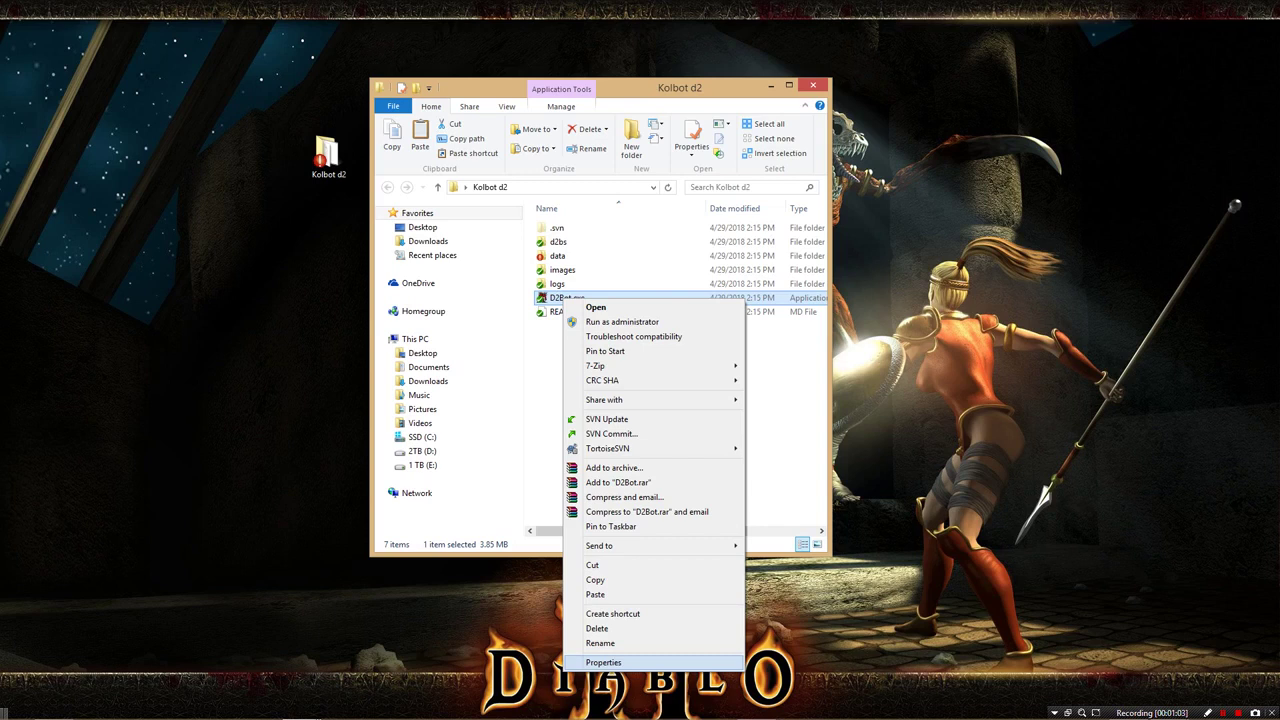
click(603, 662)
click(628, 331)
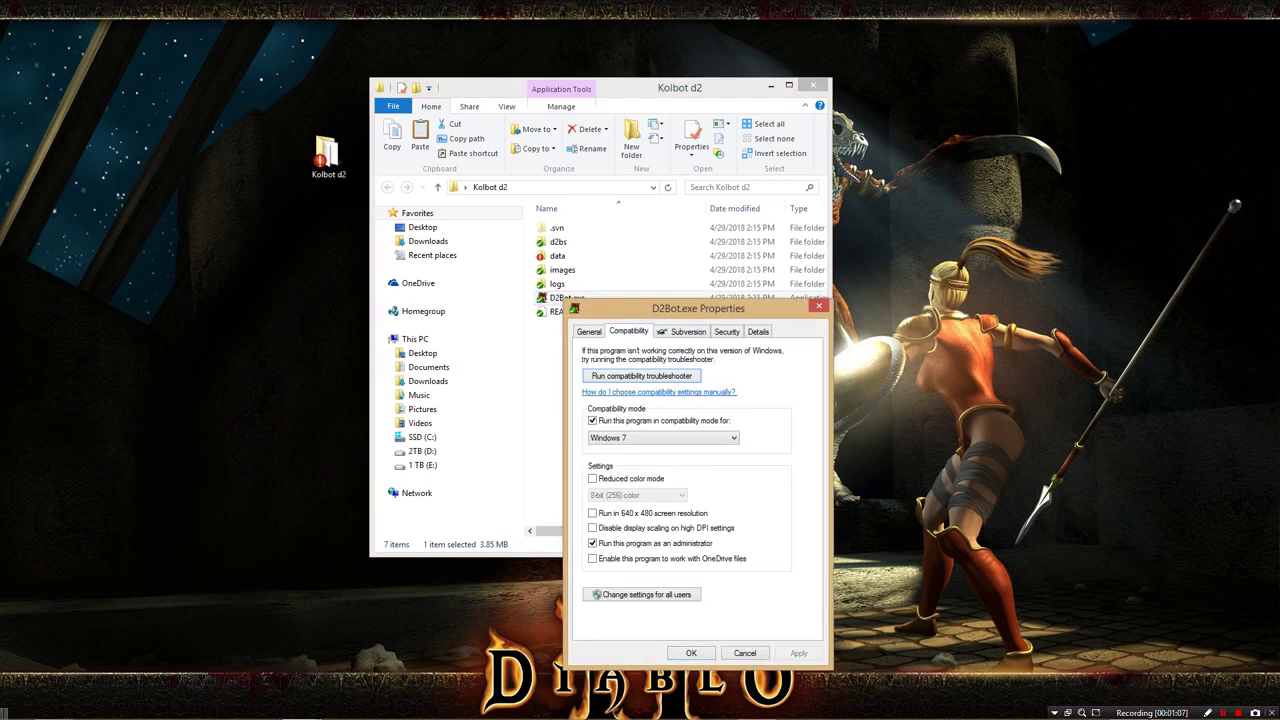
drag(698, 308, 583, 186)
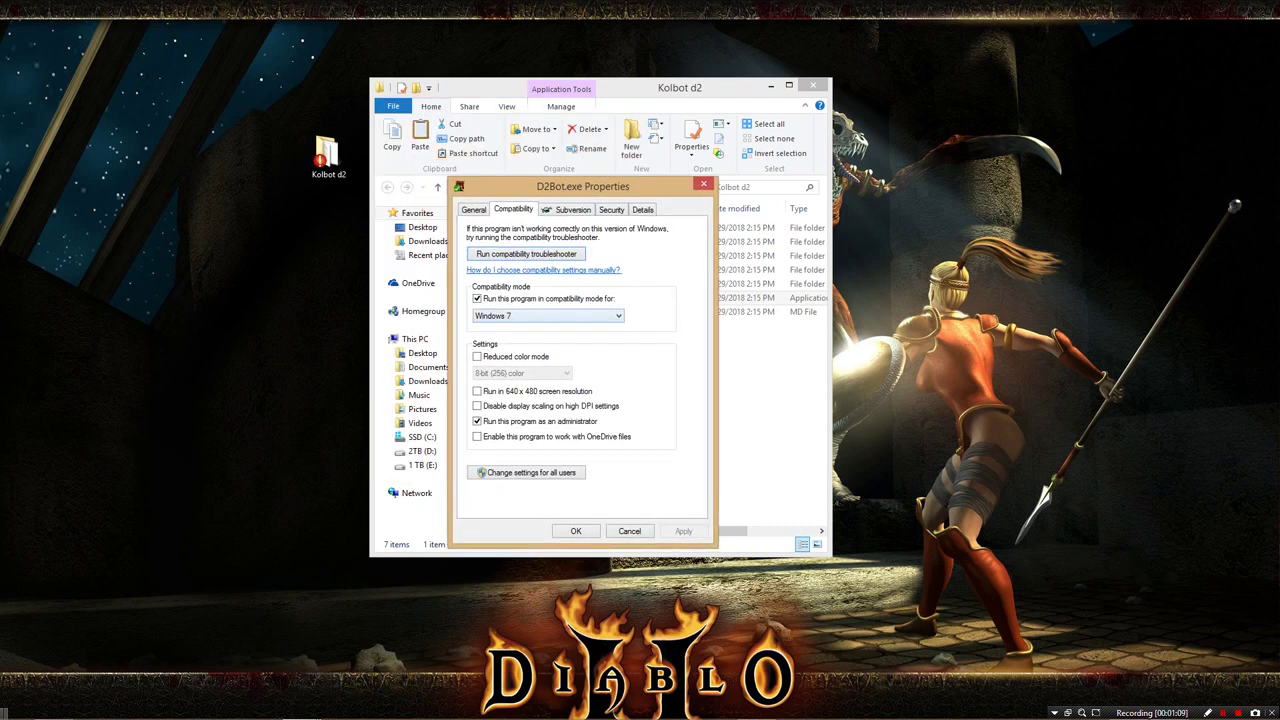
click(548, 315)
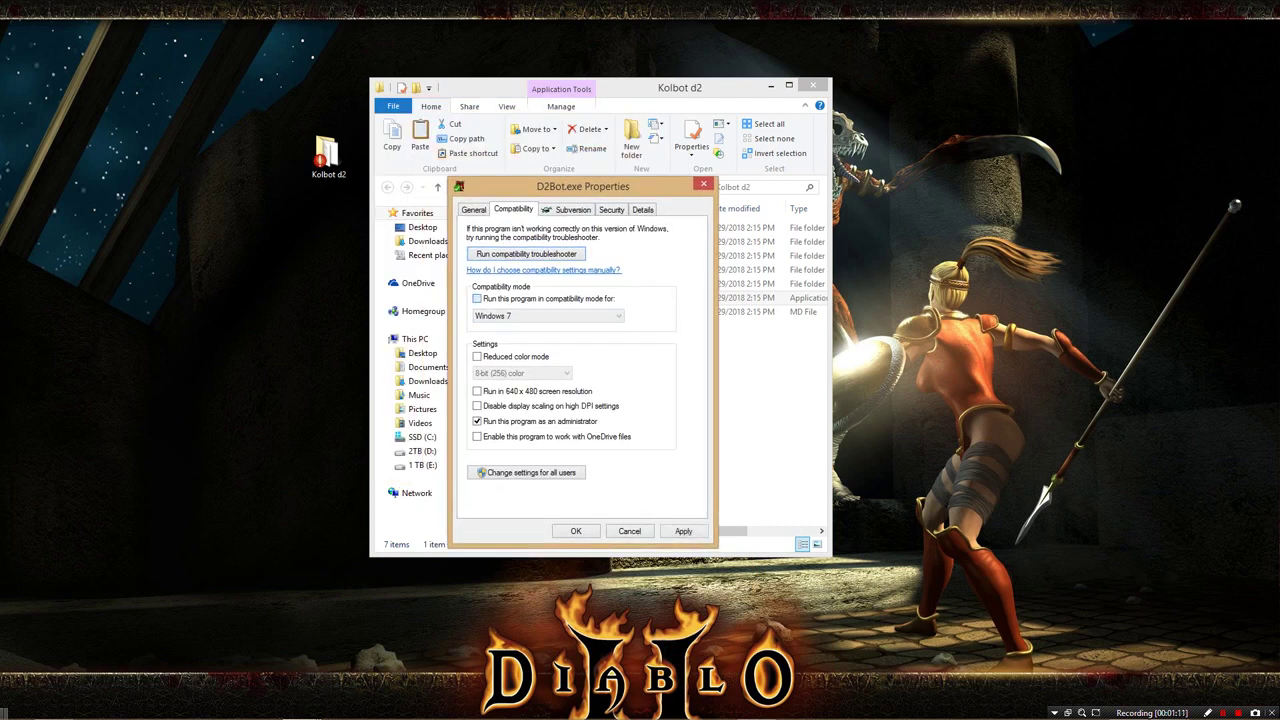
click(548, 315)
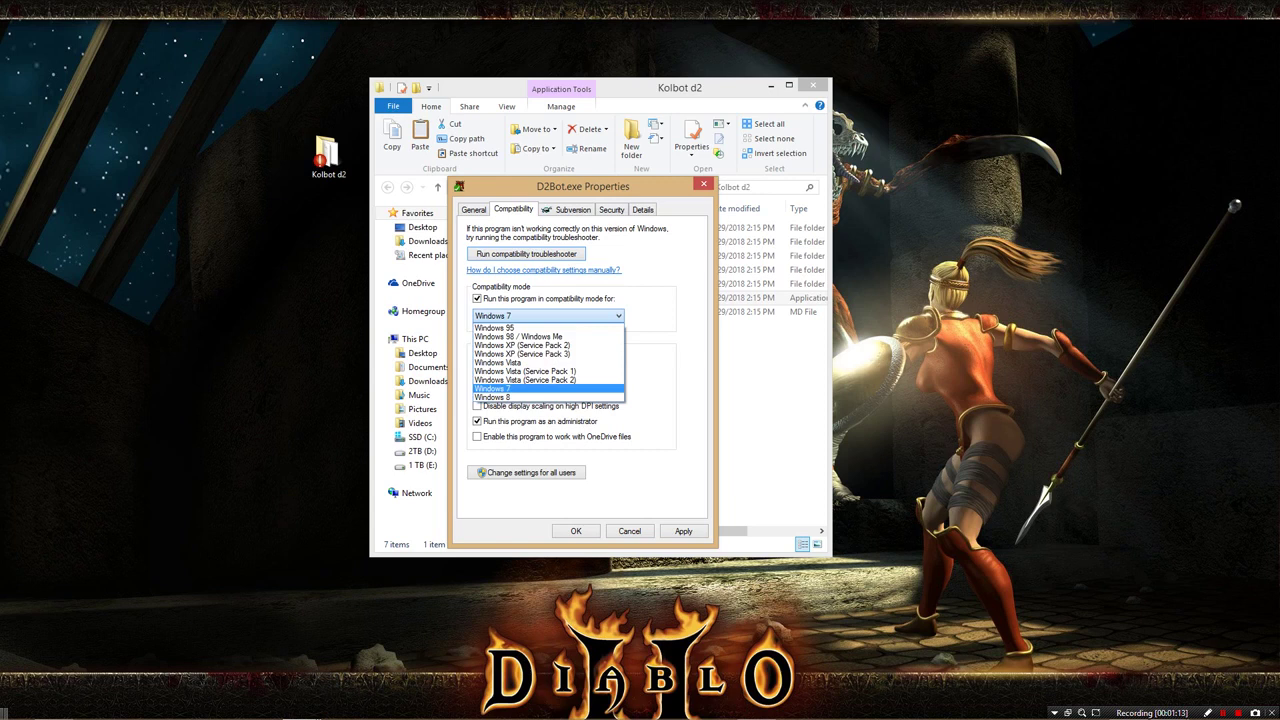
click(509, 388)
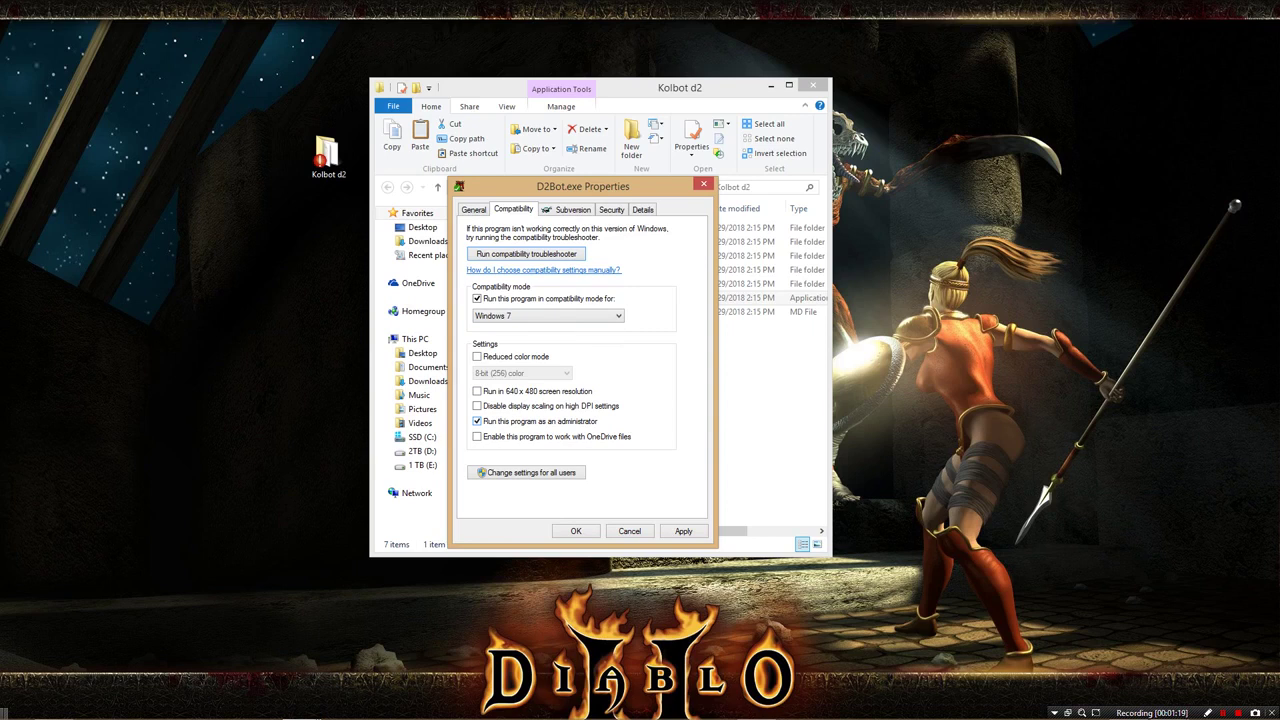
click(683, 531)
click(575, 531)
click(620, 420)
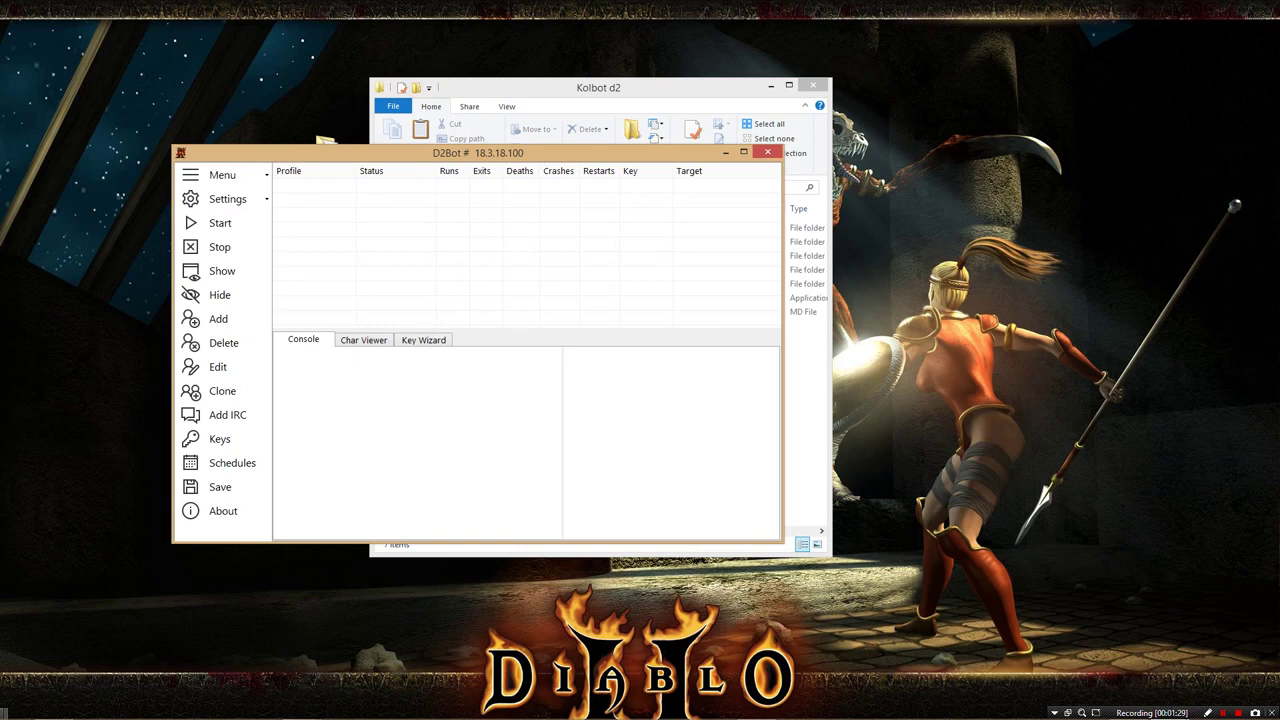
- Delete the existing key lists darc and darc1 in the Key List Editor
drag(477, 153, 537, 195)
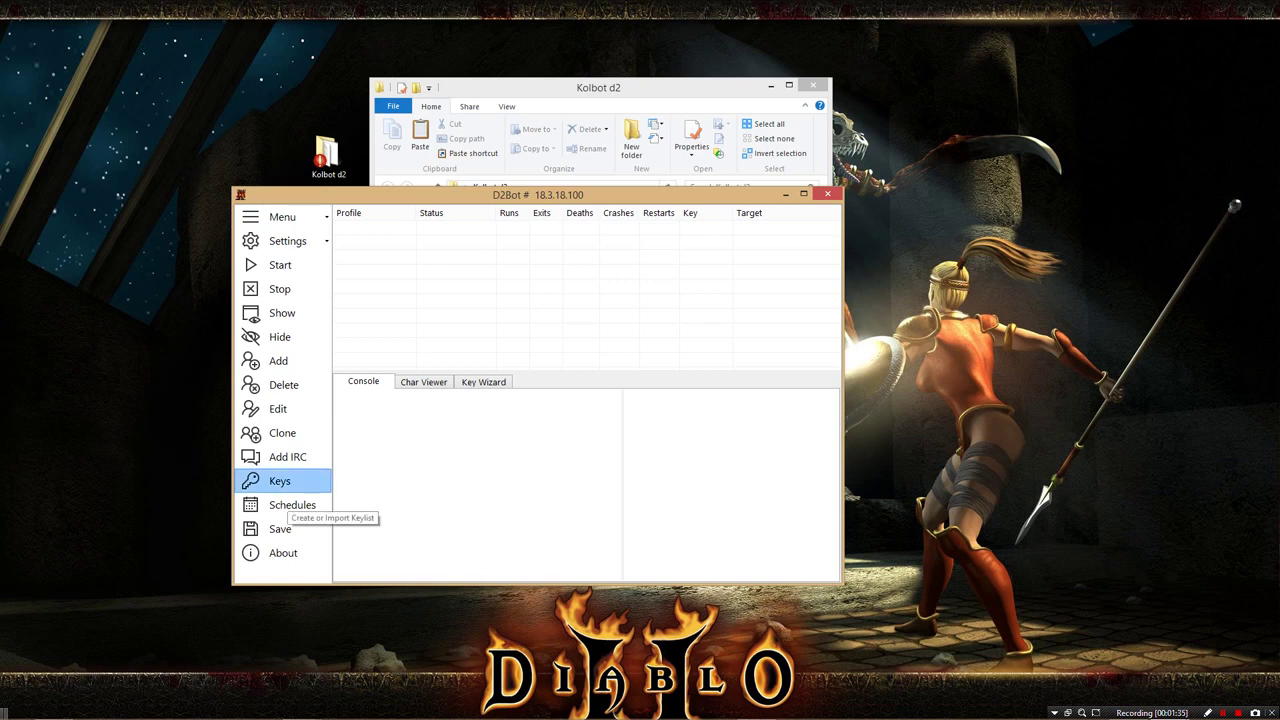
click(285, 484)
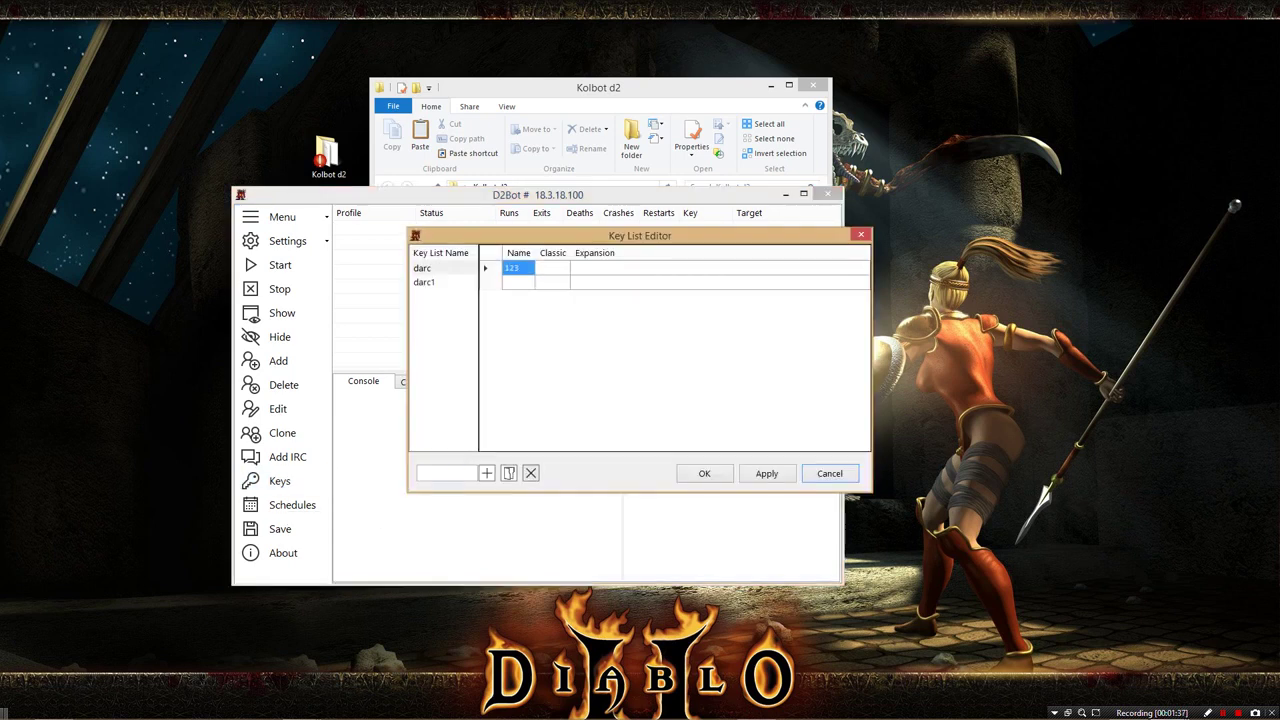
click(531, 473)
click(440, 268)
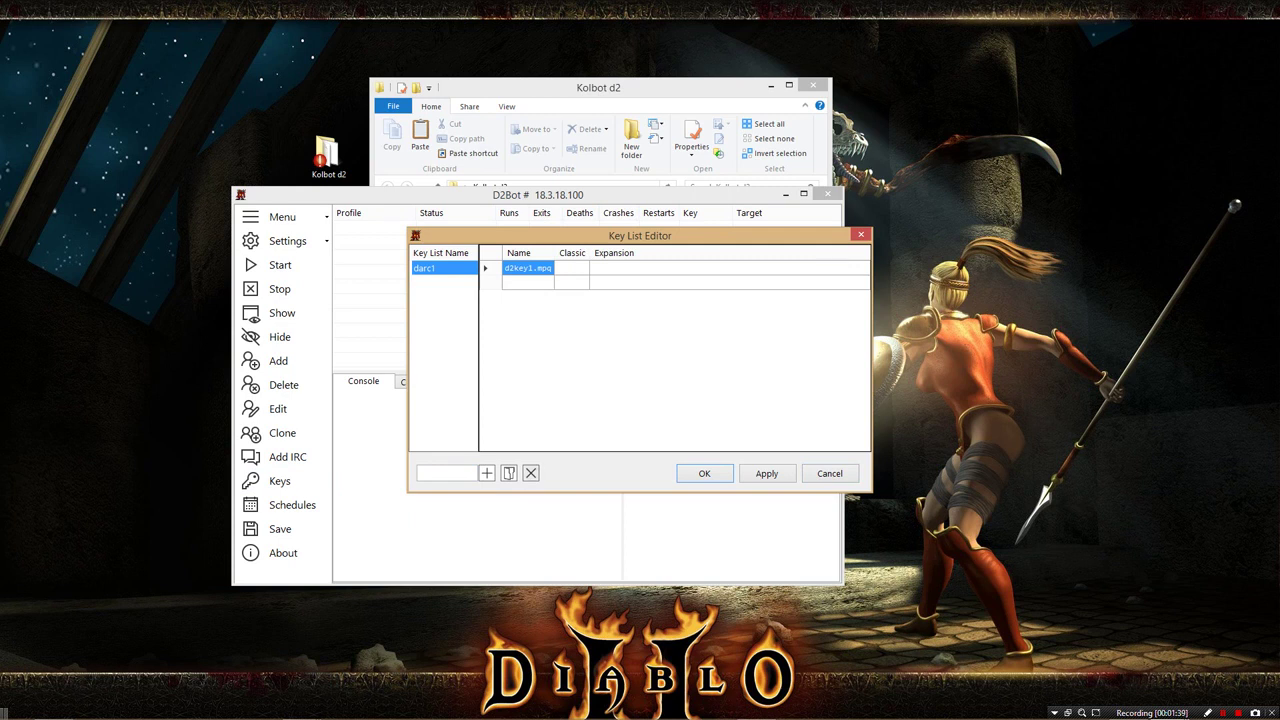
click(531, 473)
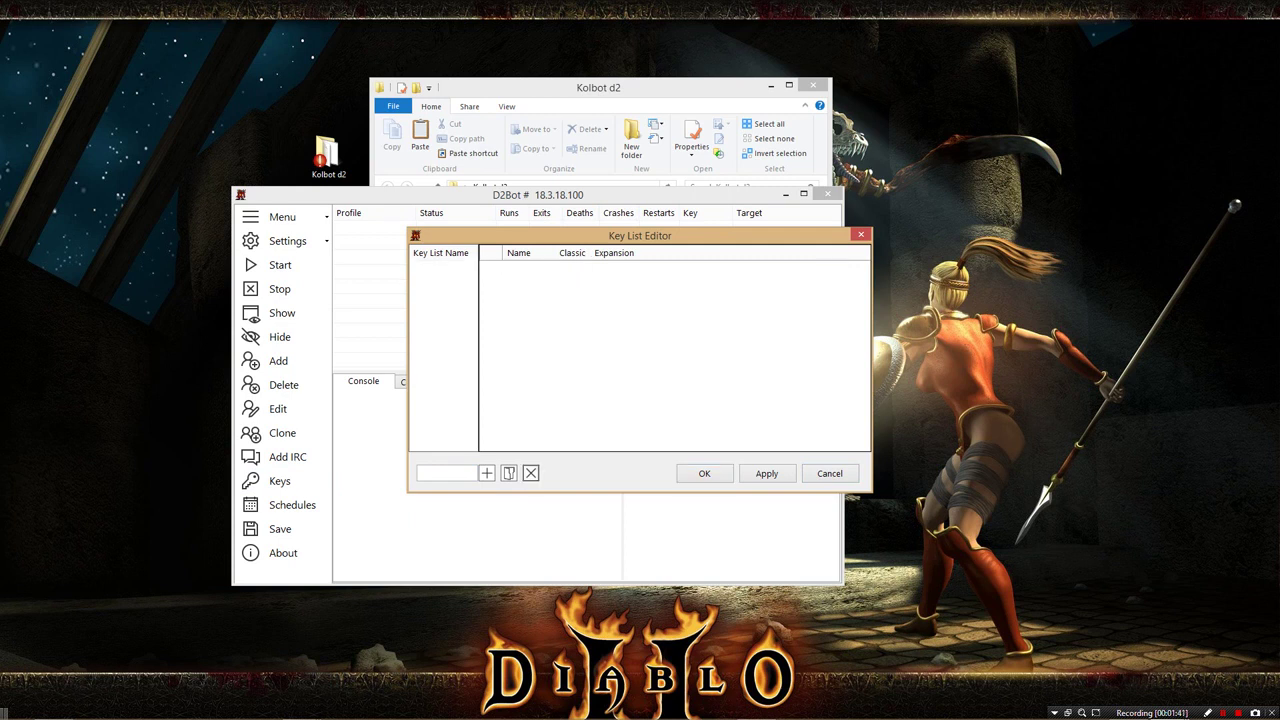
- Add a new key list named darc in the Key List Editor
drag(640, 235, 573, 255)
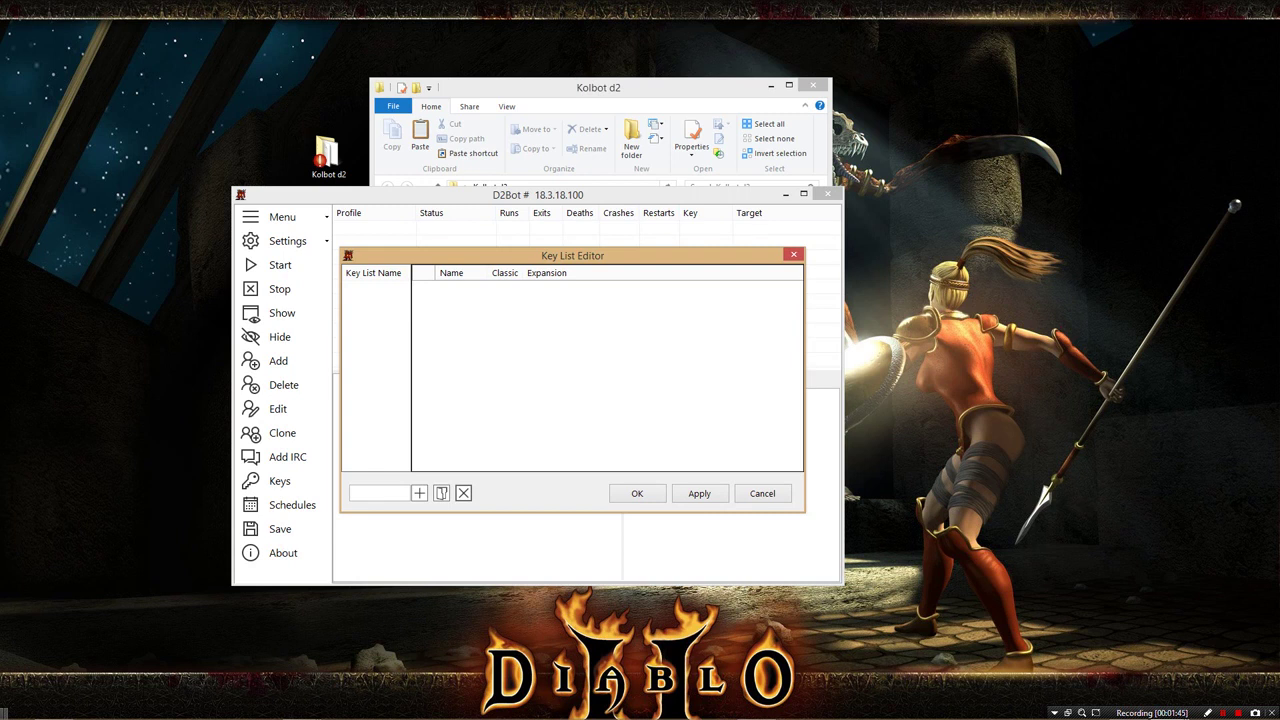
click(379, 492)
text(darc)
click(419, 493)
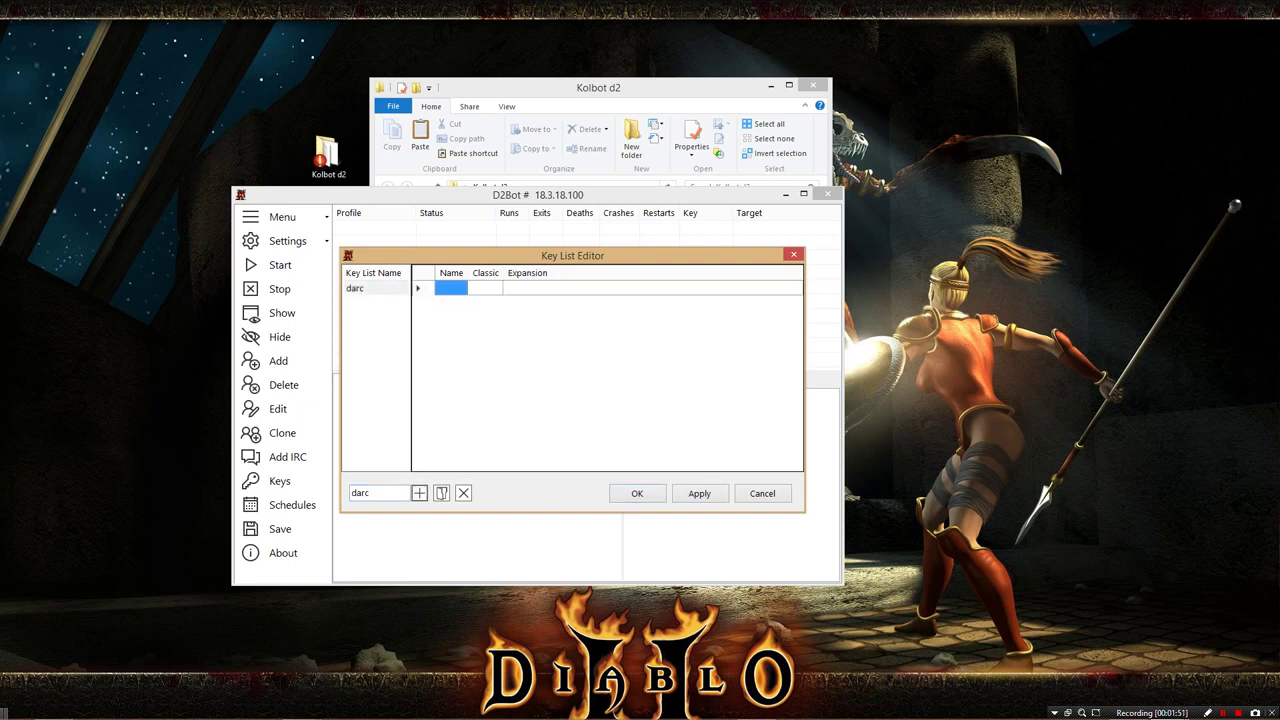
- Name the darc list's first entry key1, leave its Classic and Expansion values blank, and save the key list
click(451, 288)
text(key1)
key(Tab)
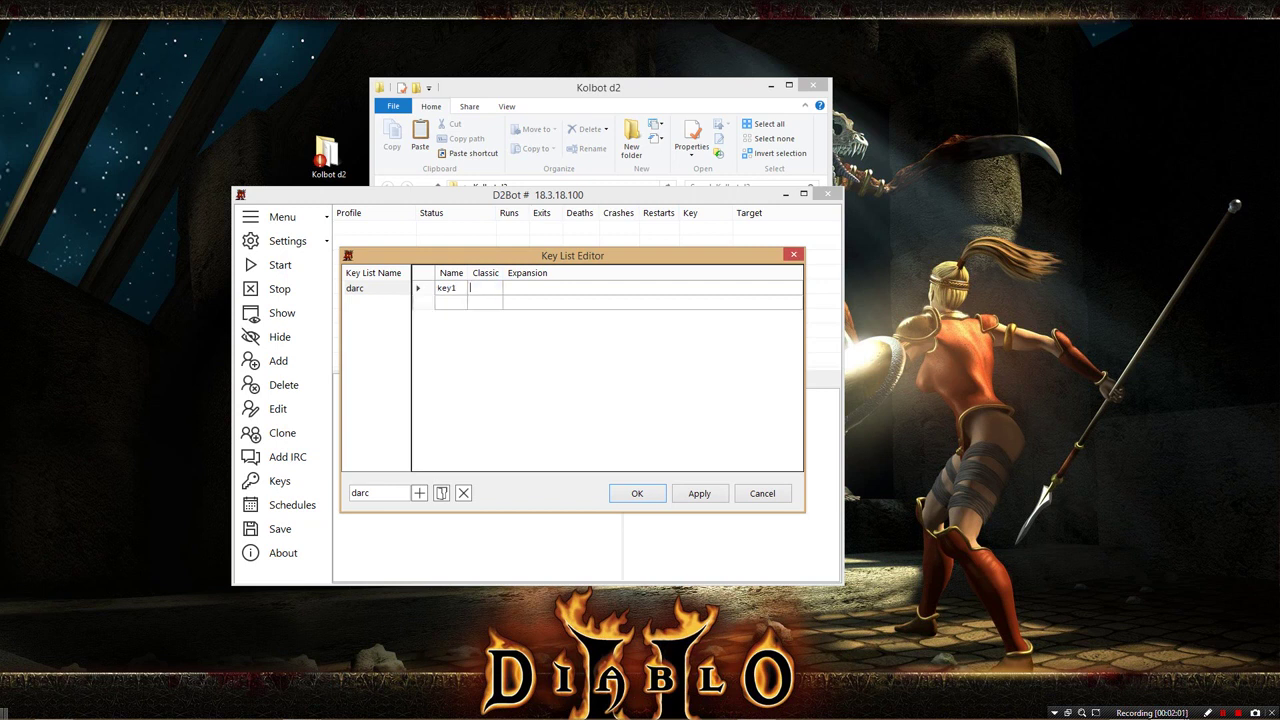
key(Tab)
click(699, 493)
click(637, 493)
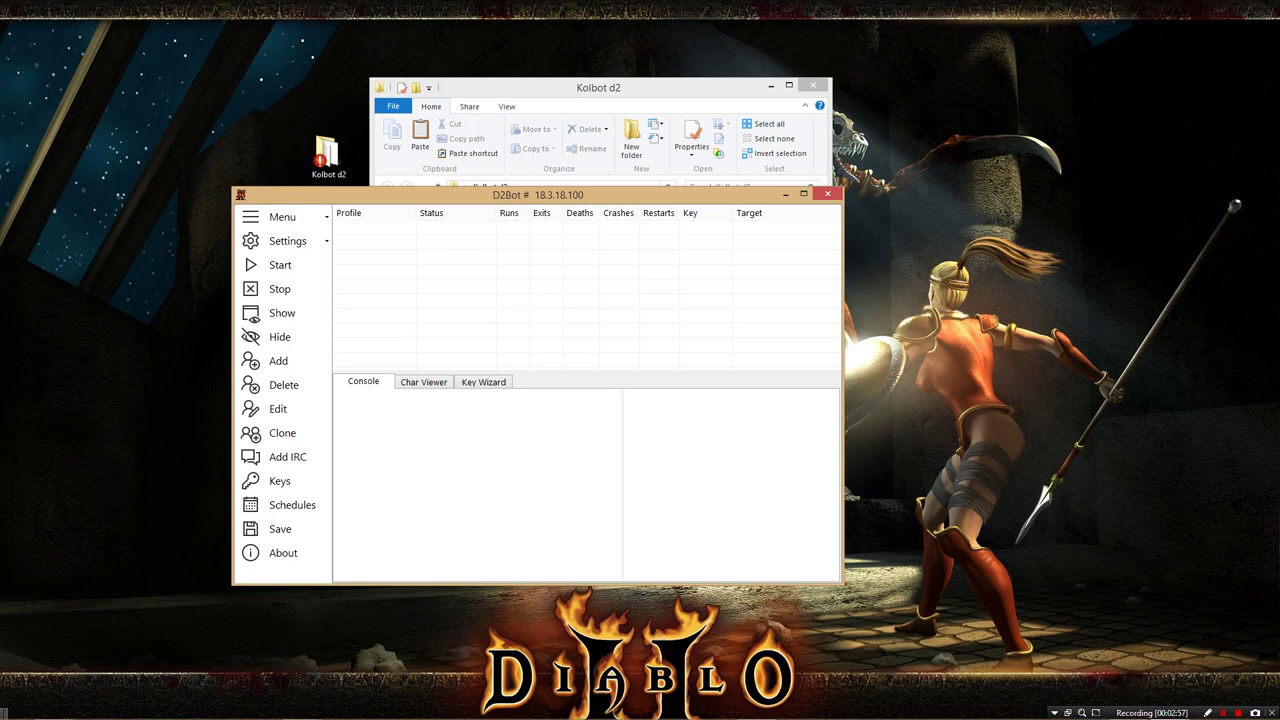
- Bring the Diablo II installation folder beside the manager and locate the d2key1.mpq key file in it
drag(0, 55, 985, 125)
key(alt+Tab)
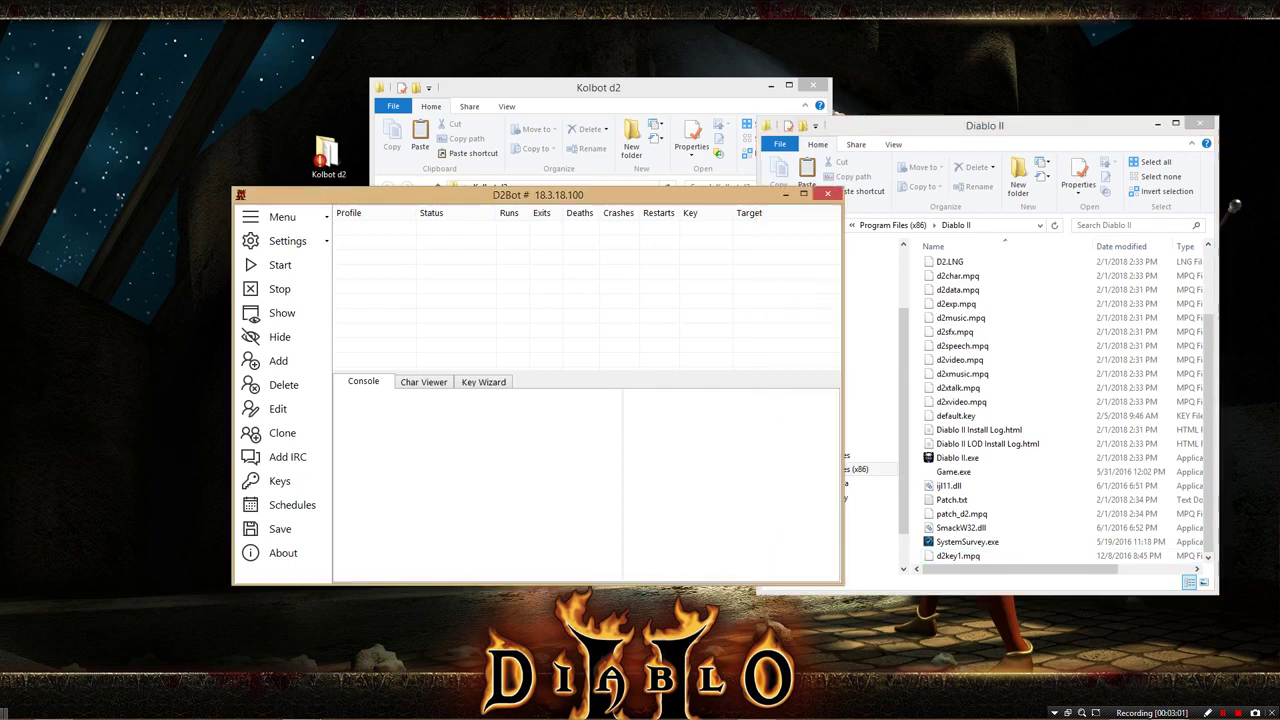
click(958, 556)
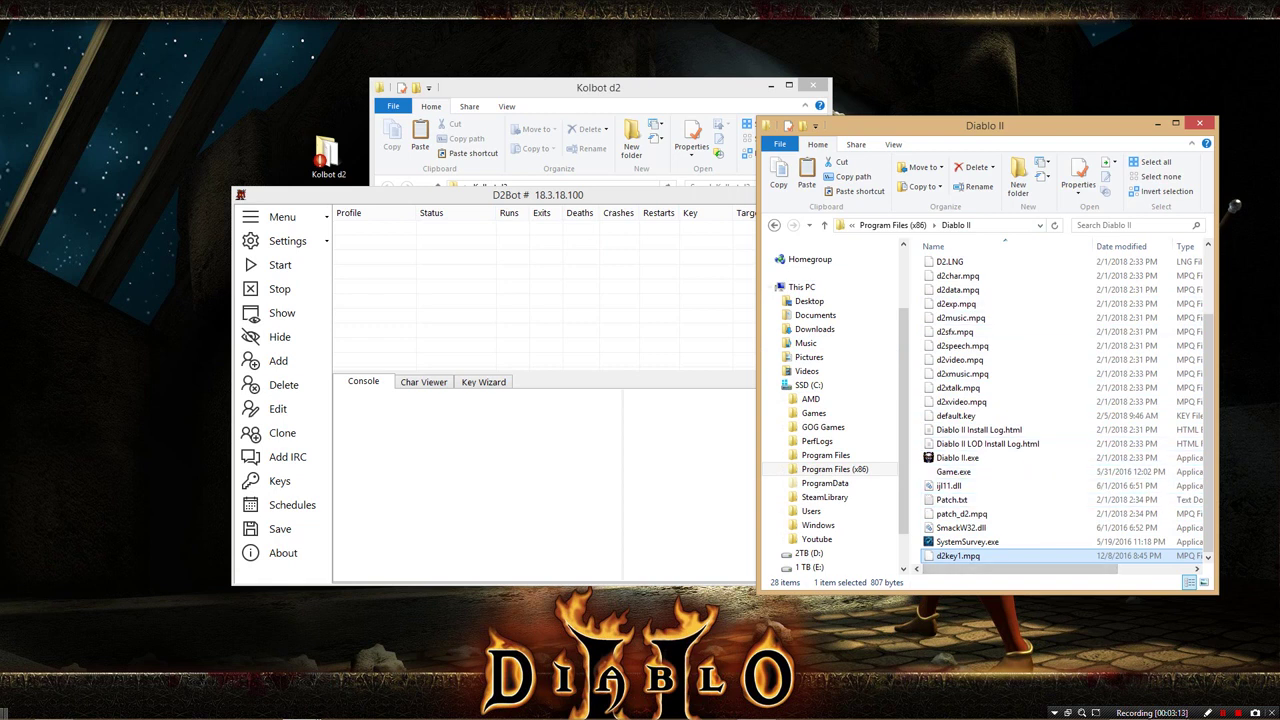
- Reopen the Key List Editor and add a second key list named darc1
click(279, 481)
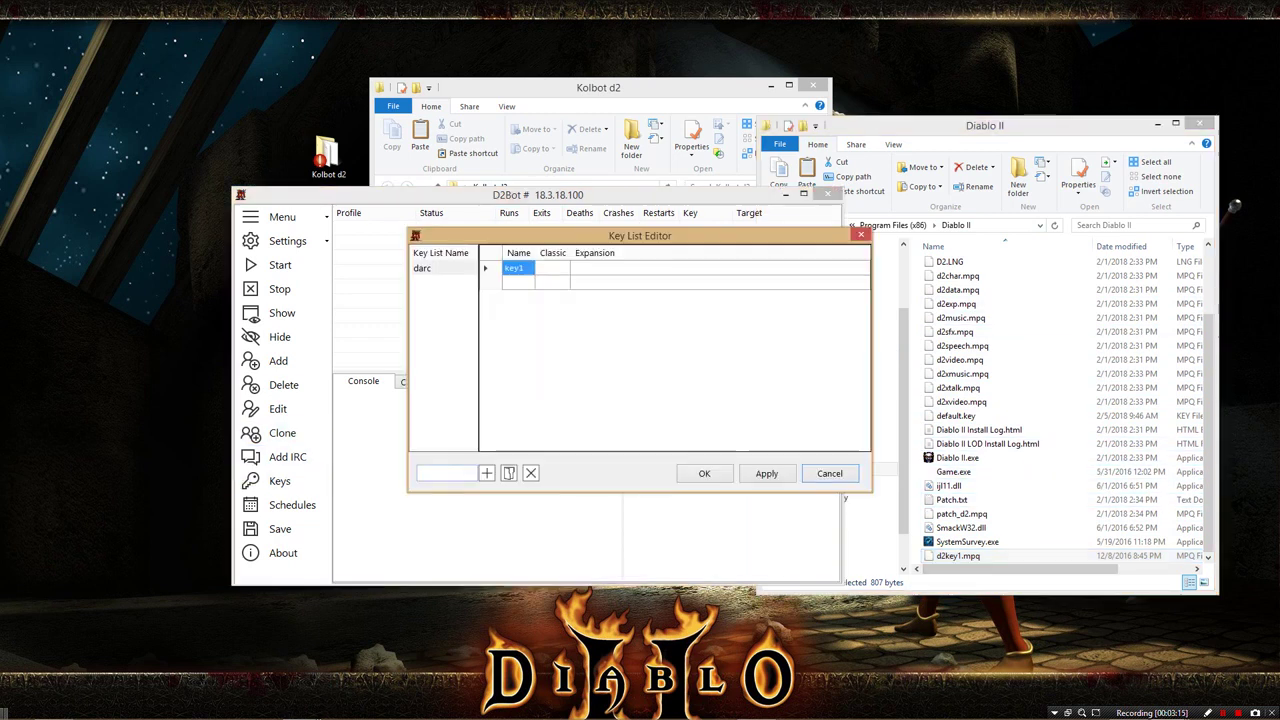
click(446, 473)
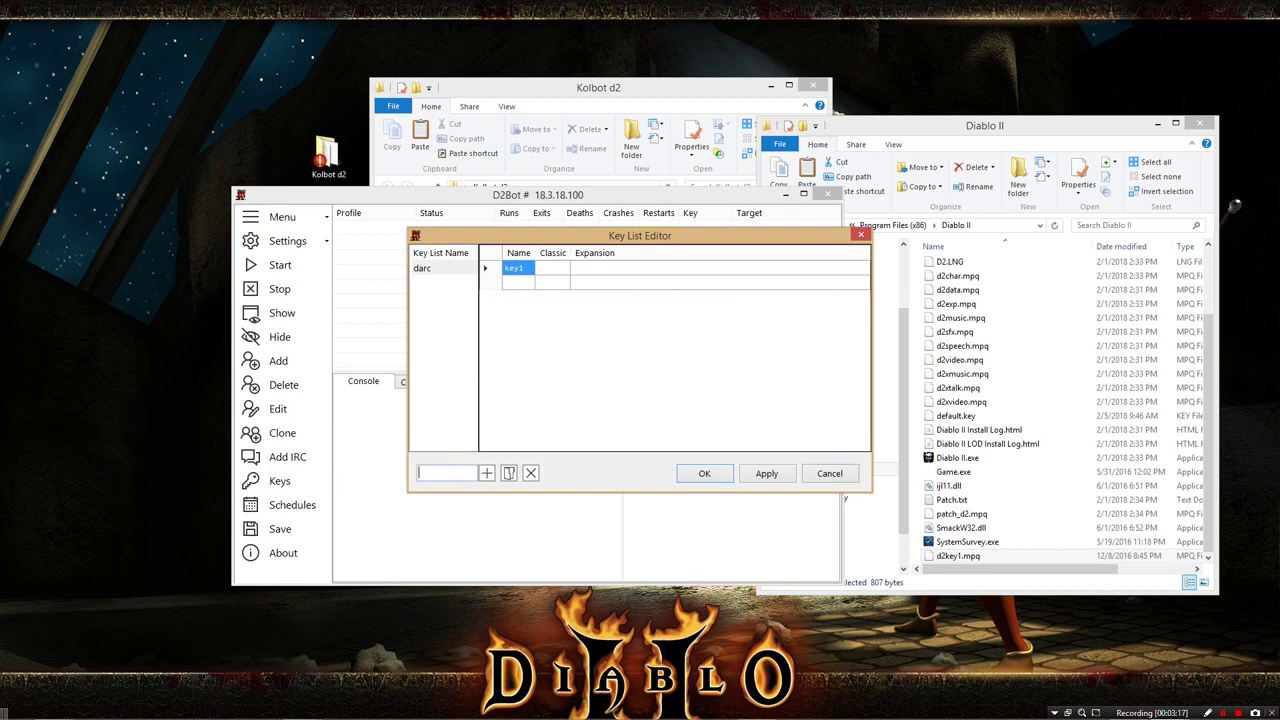
text(darc1)
click(486, 473)
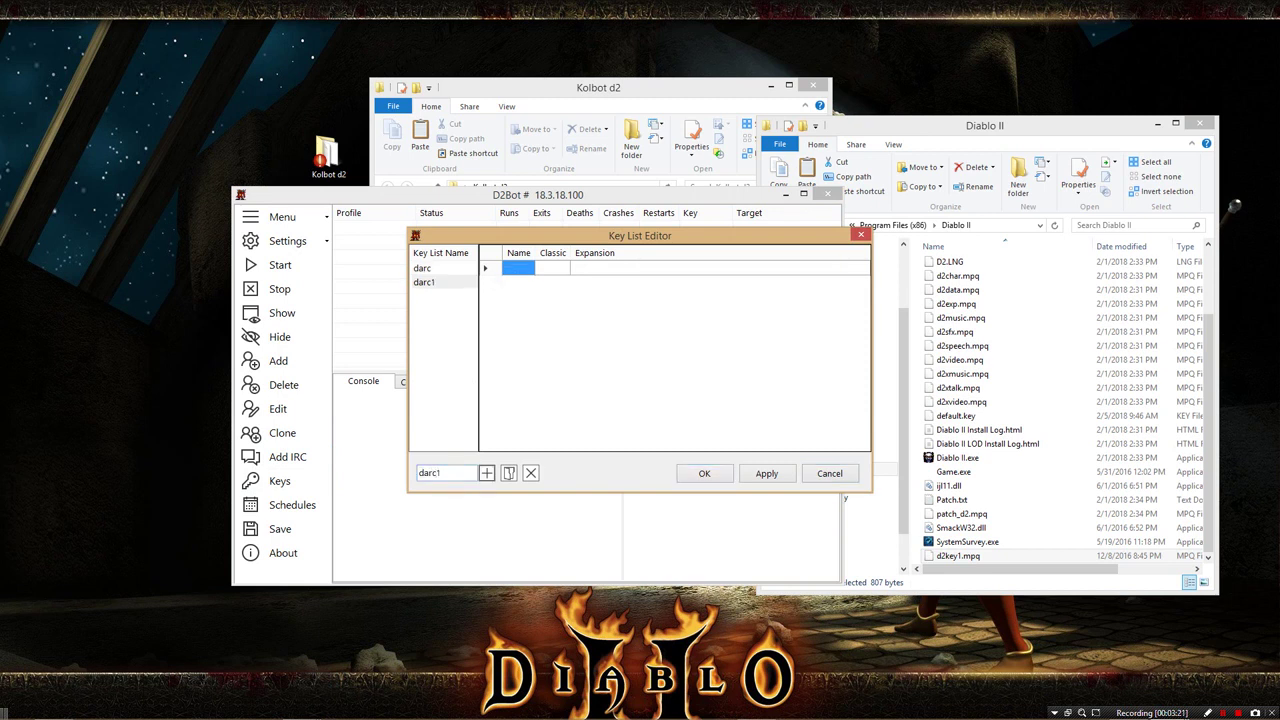
- Name the darc1 list's entry d2key1.mpq, leave the Classic and Expansion values blank, and save the key list
click(518, 268)
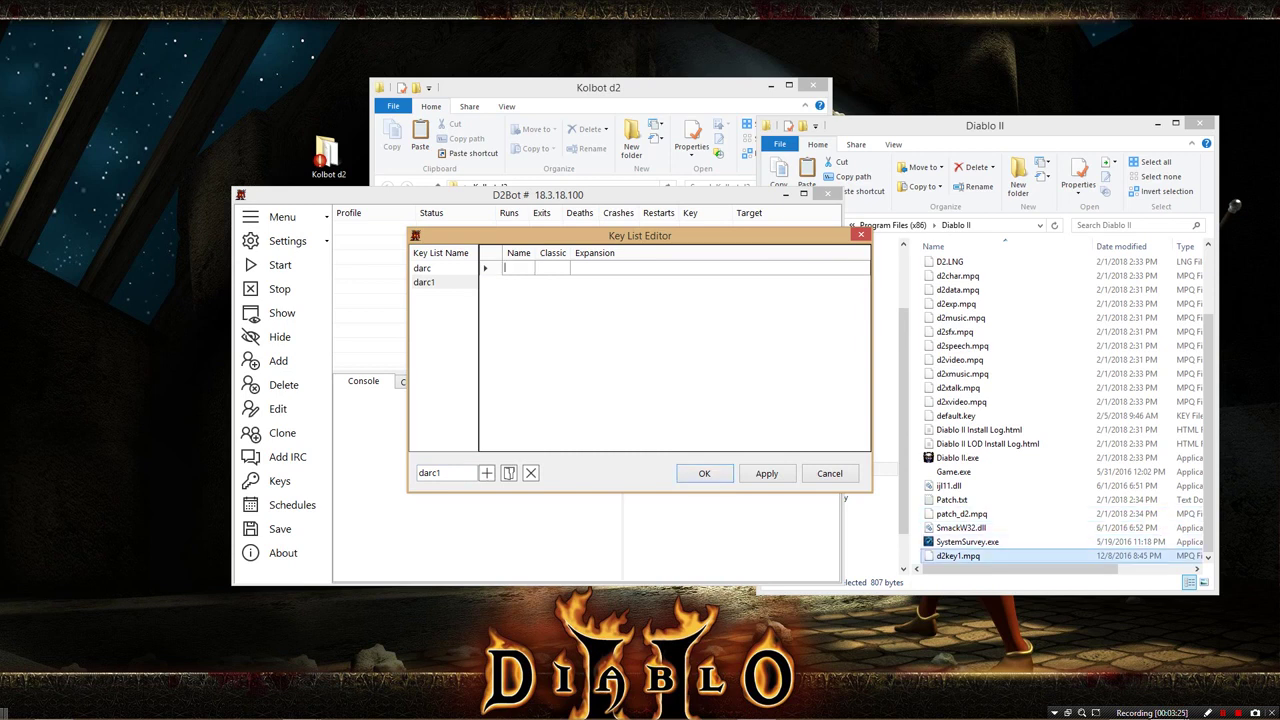
text(d2key1.)
text(mpq)
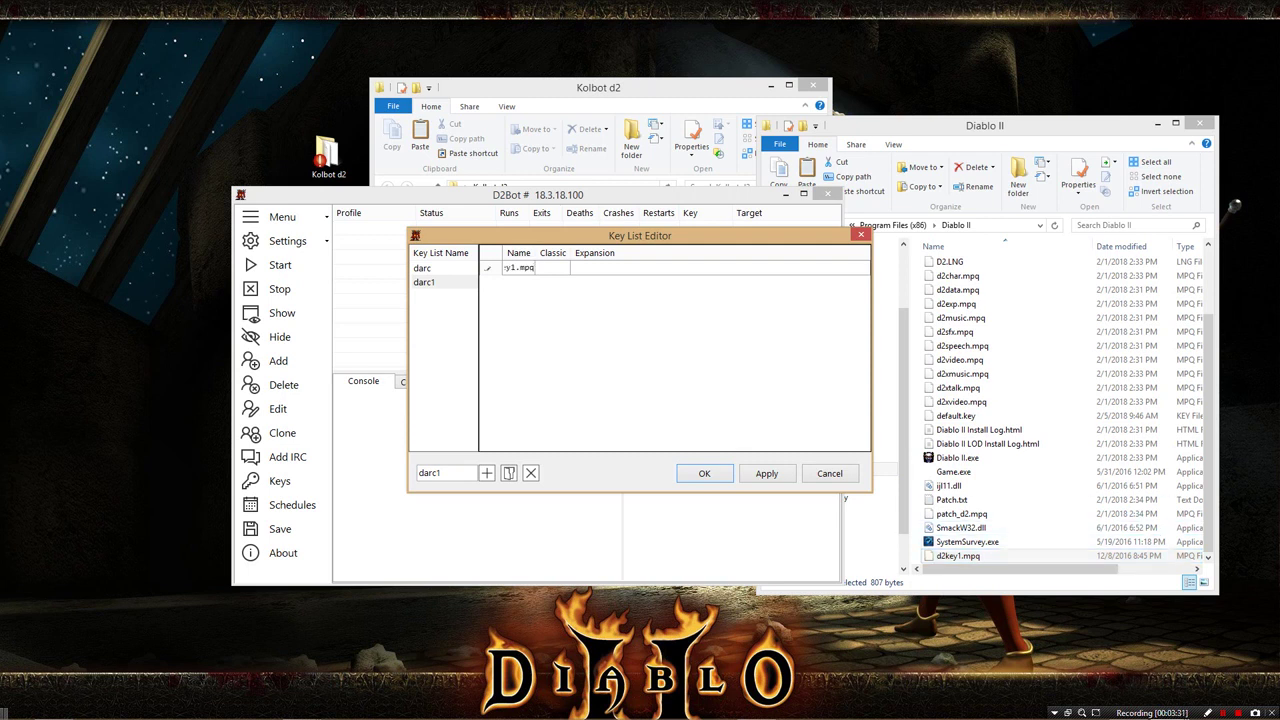
key(Tab)
key(Tab)
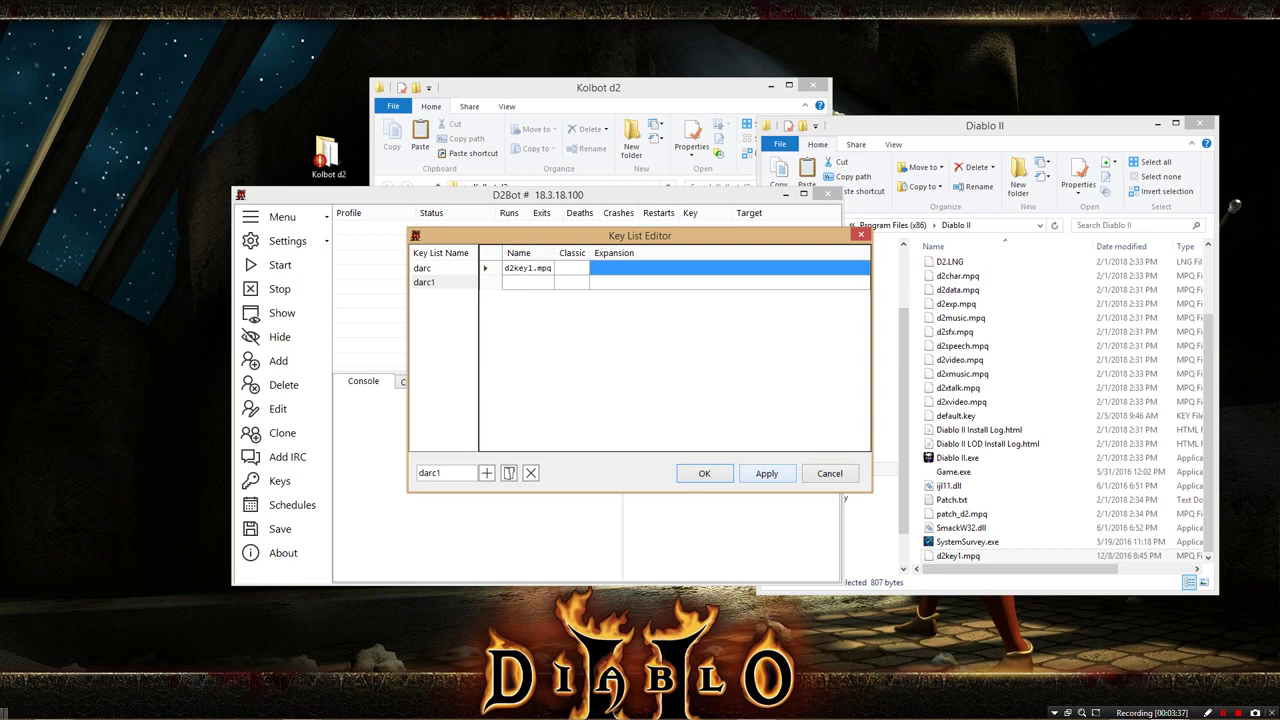
click(704, 473)
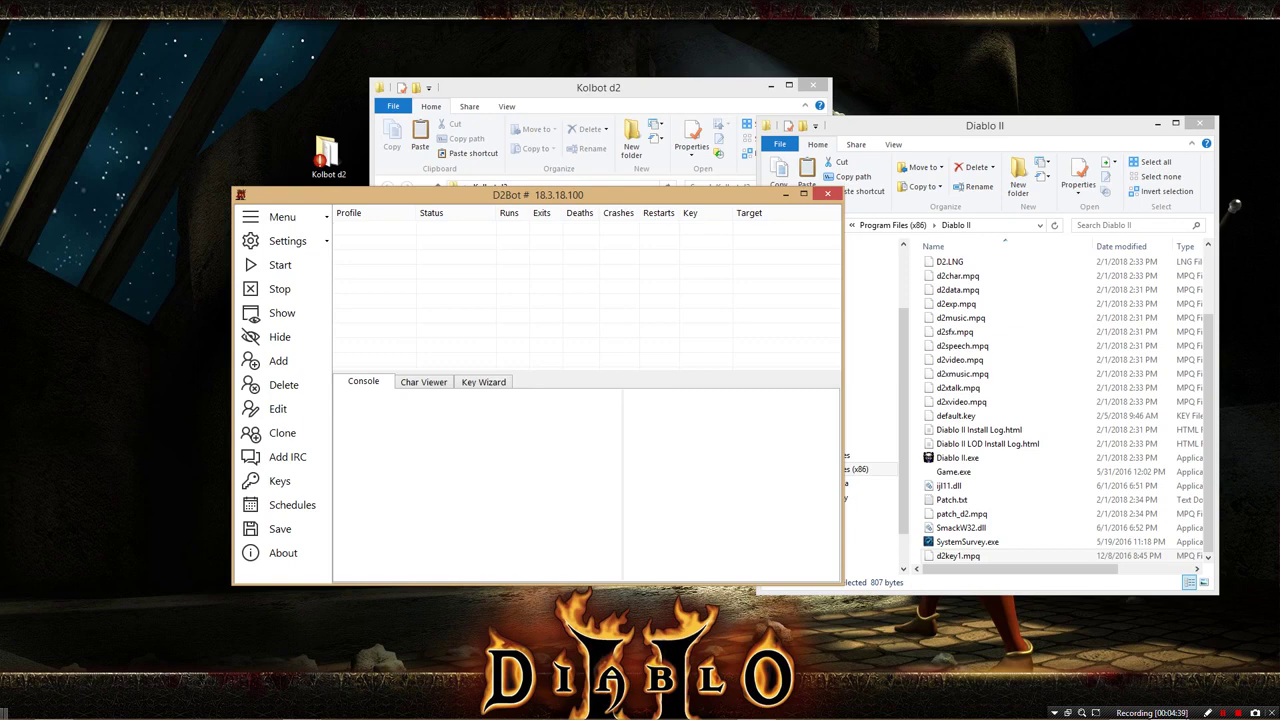
- Review the wiki's instructions for importing a batch of CD keys from a .csv file, and return to the D2Bot manager
click(54, 706)
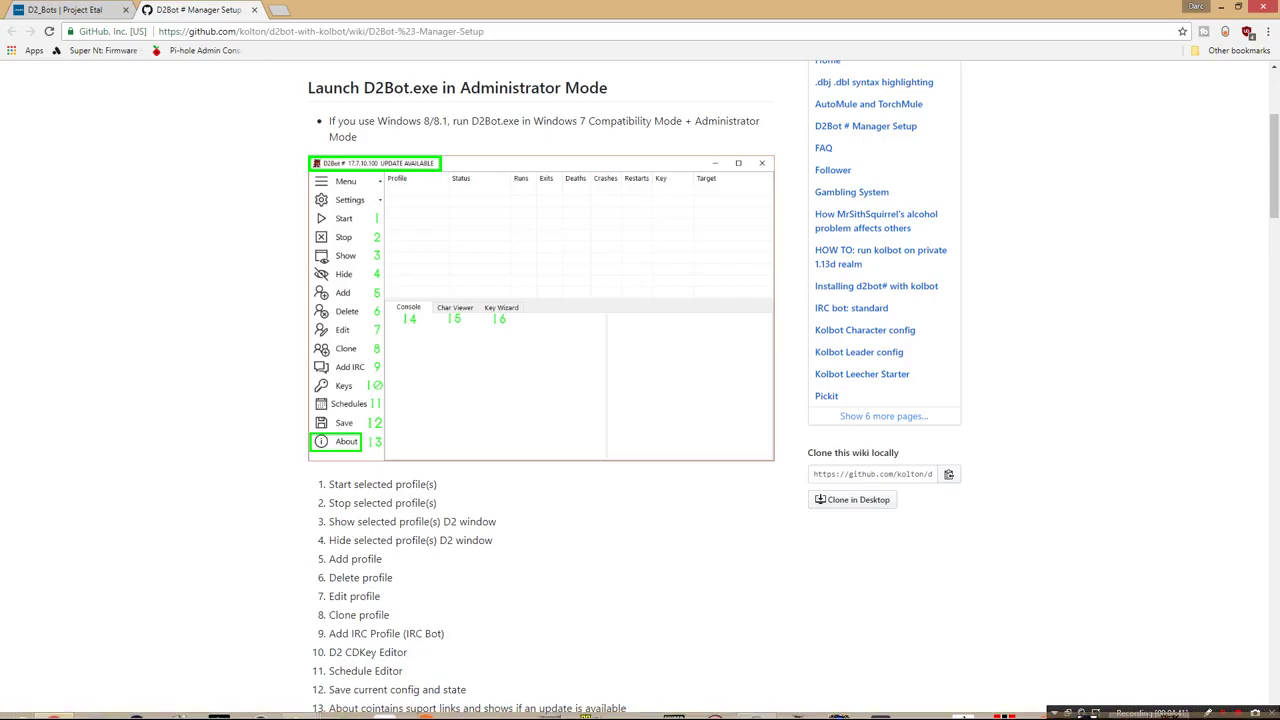
scroll(640, 400, down, 9)
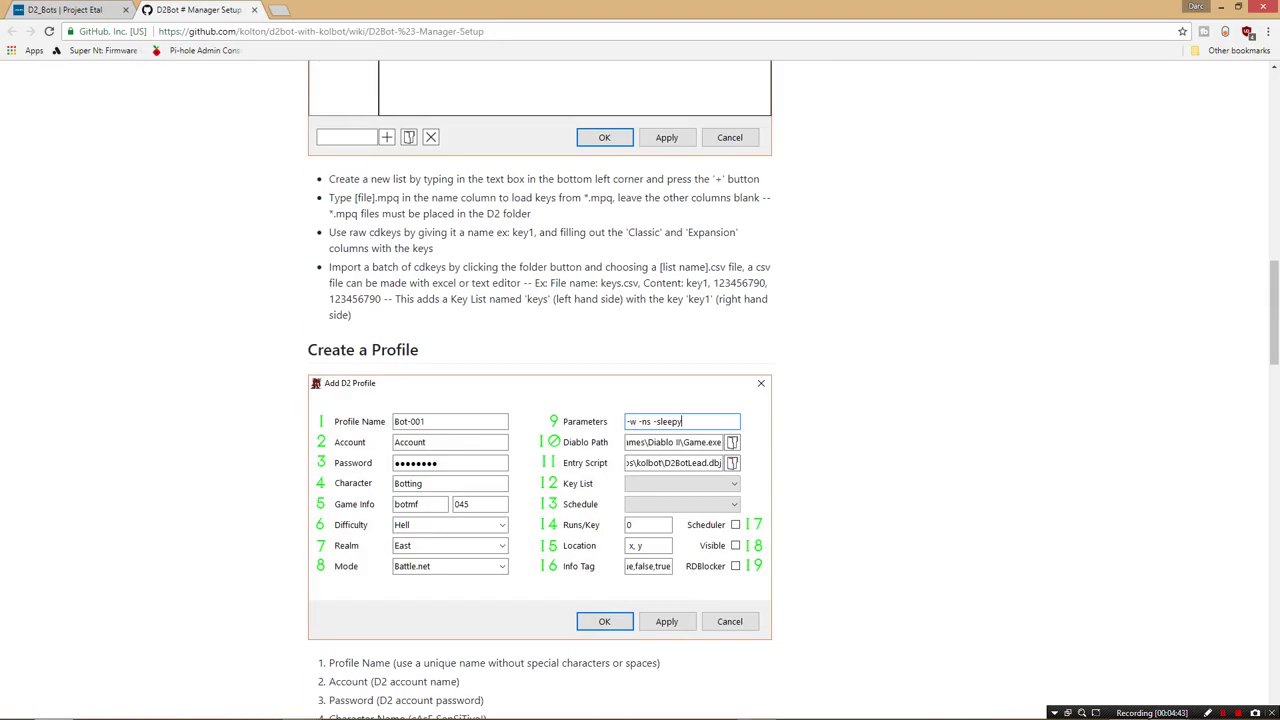
drag(329, 267, 352, 315)
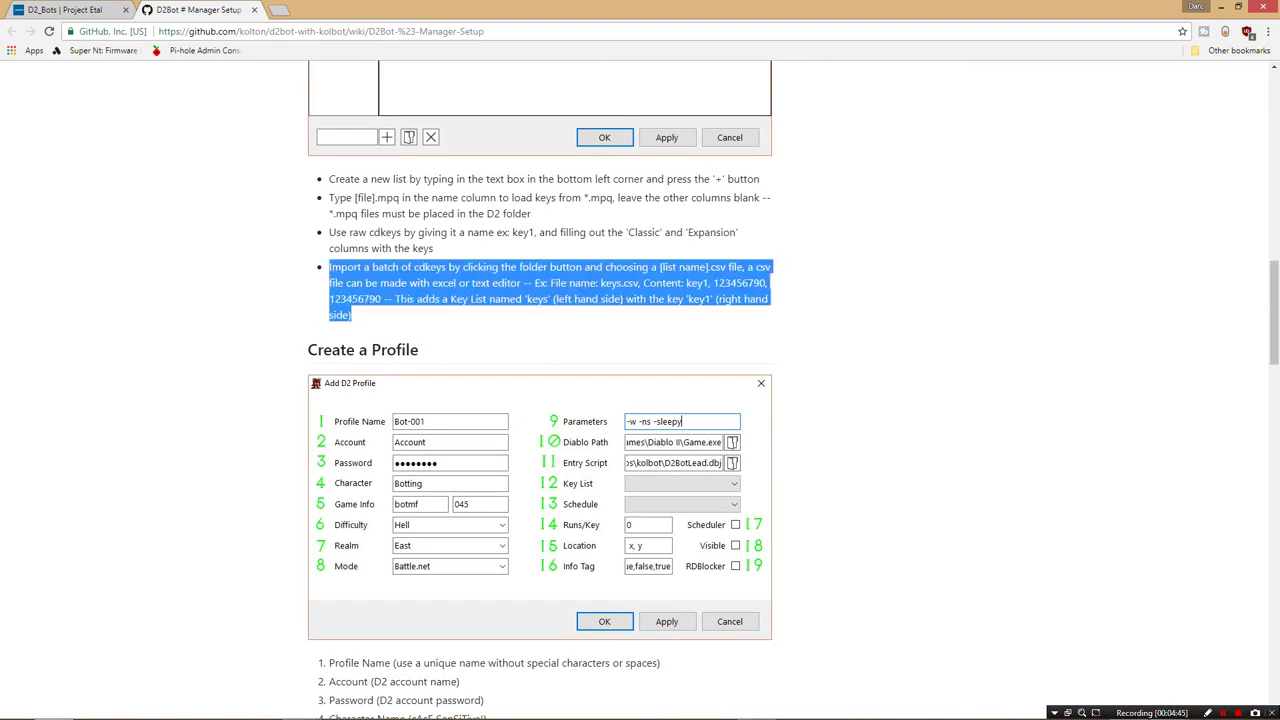
click(833, 437)
scroll(833, 437, up, 15)
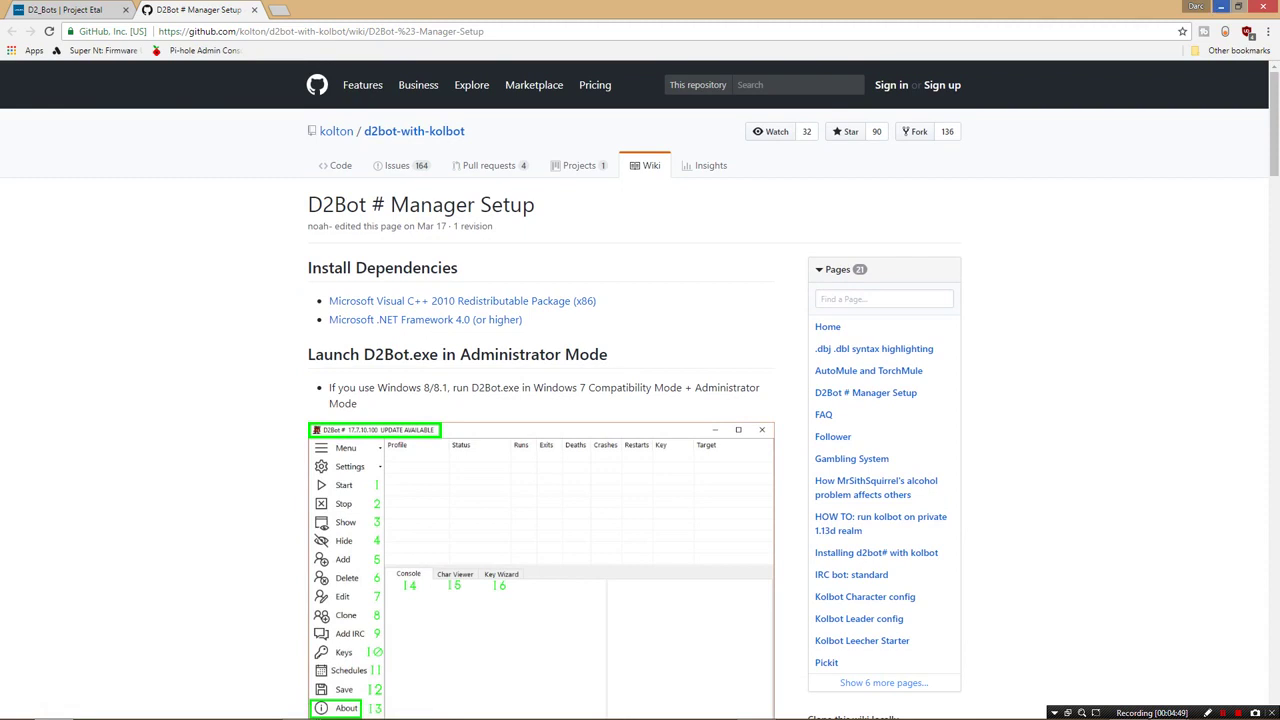
click(1220, 7)
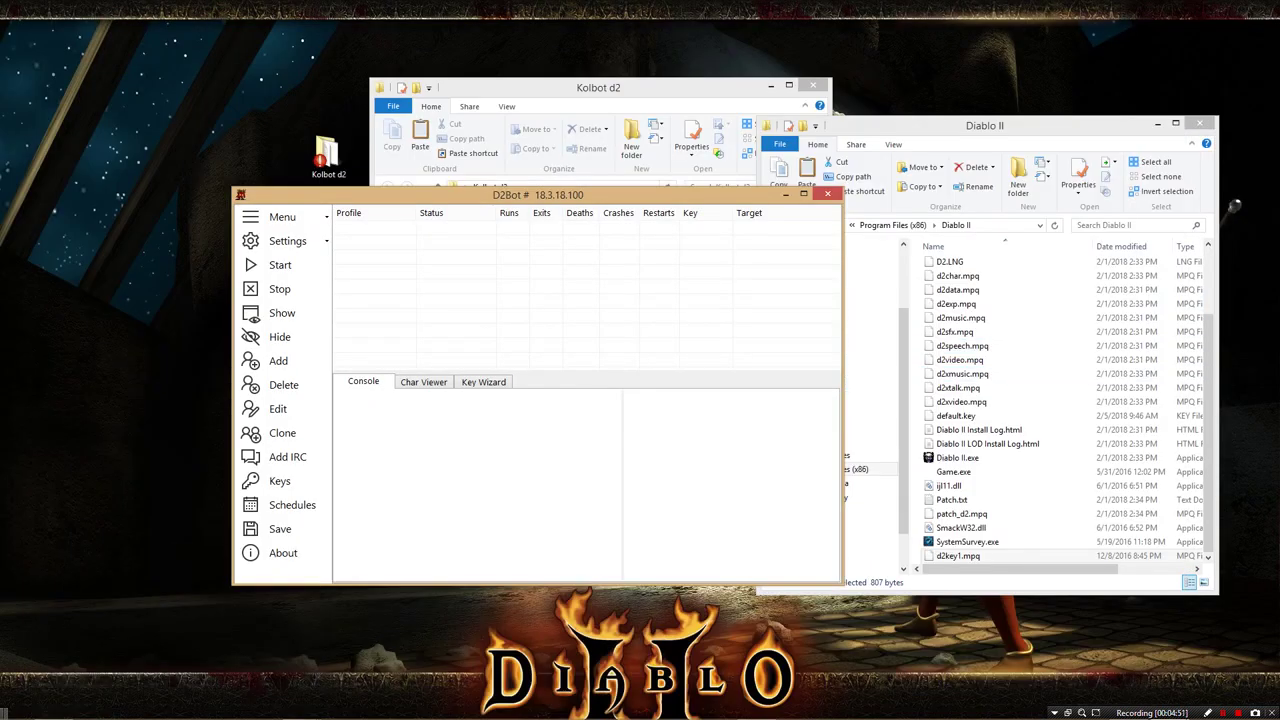